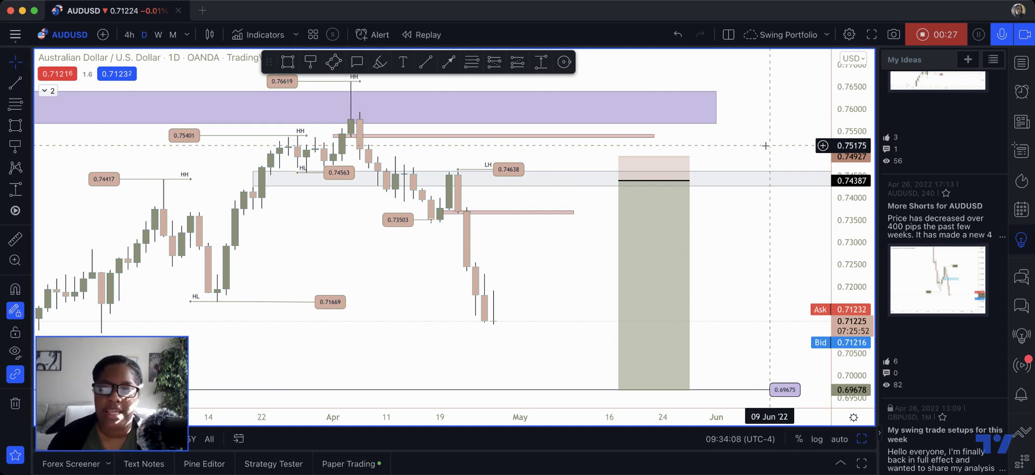
- Replay the later candles of the More Shorts for AUDUSD idea, then close it
click(917, 277)
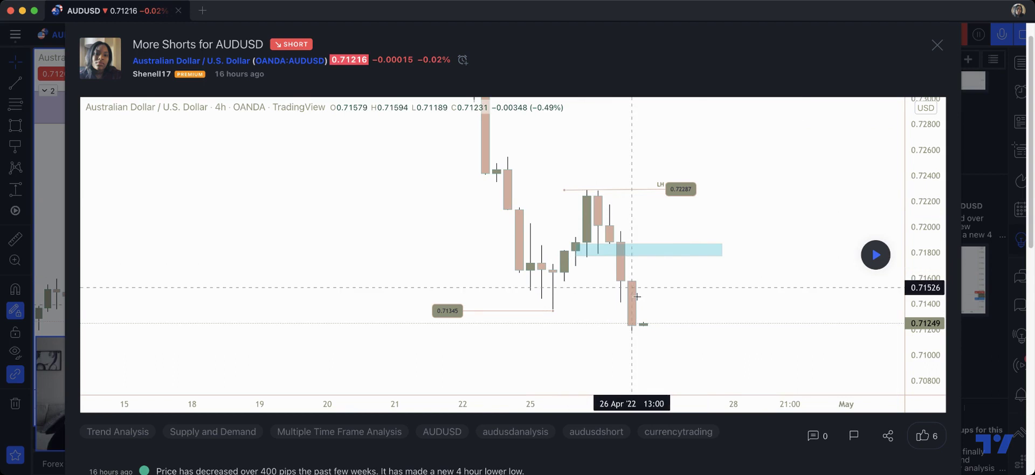
click(874, 254)
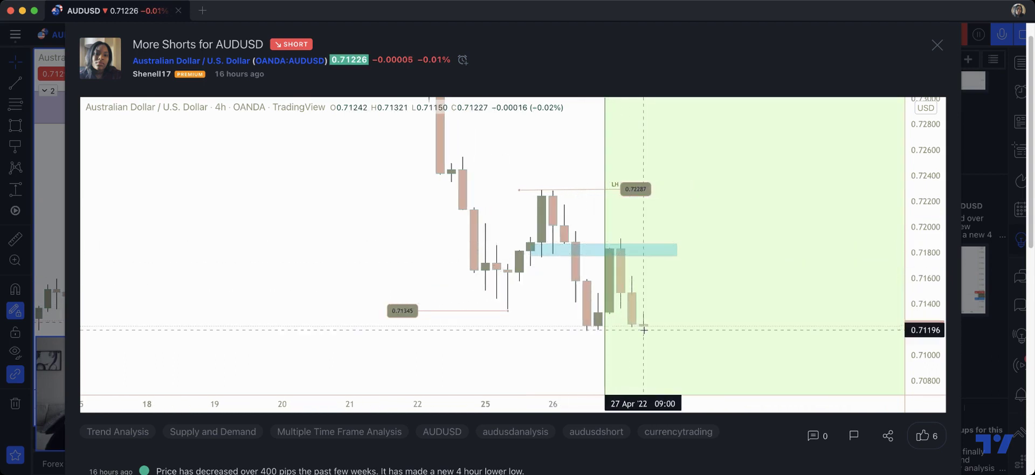
click(937, 45)
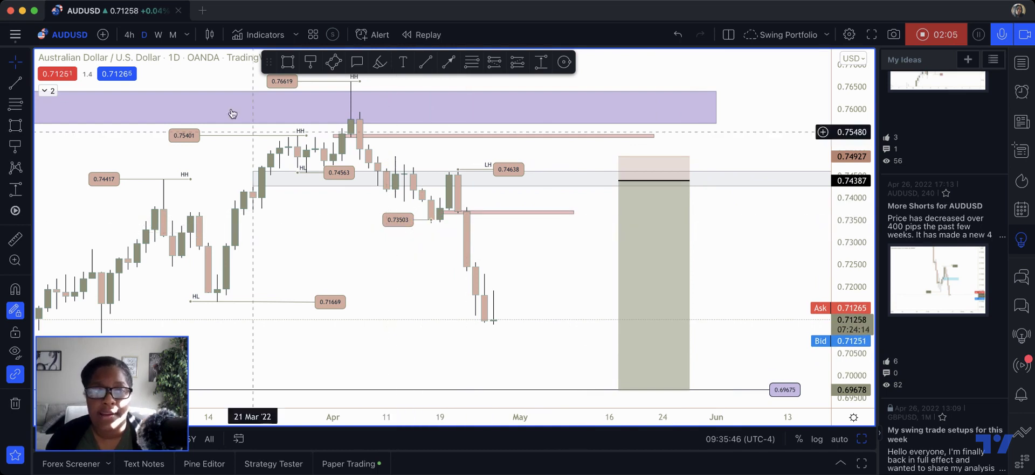
click(173, 34)
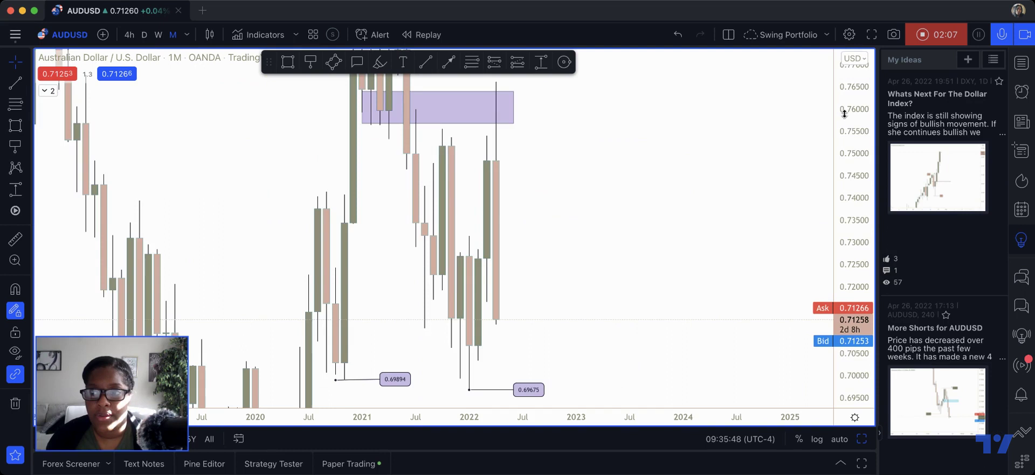
drag(847, 133, 848, 350)
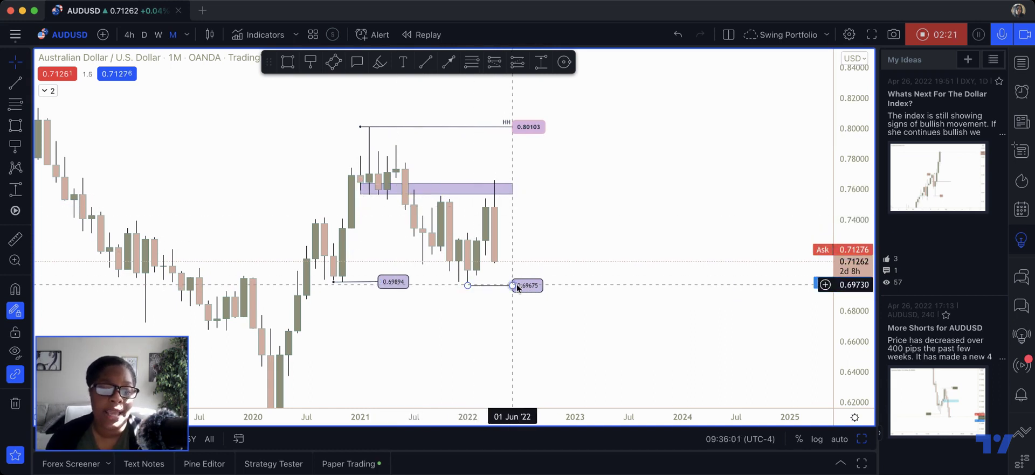
click(144, 34)
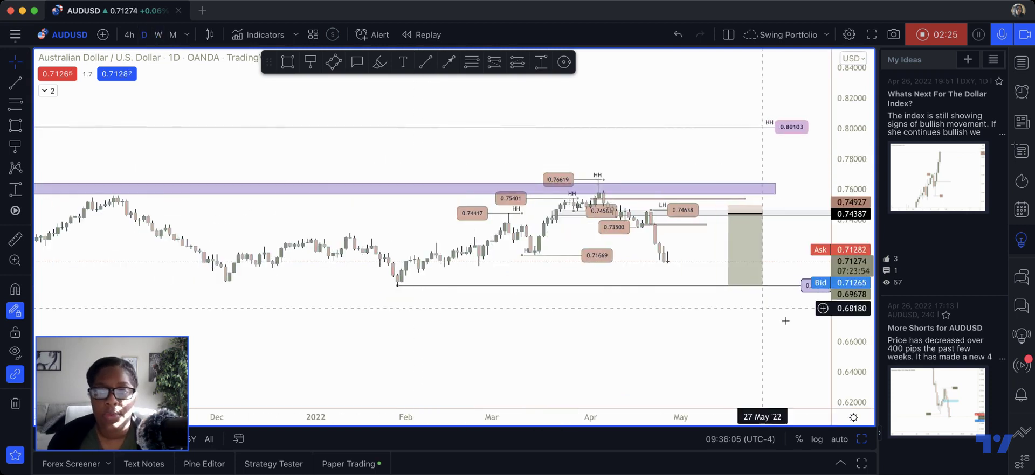
double_click(839, 355)
scroll(506, 130, up, 2)
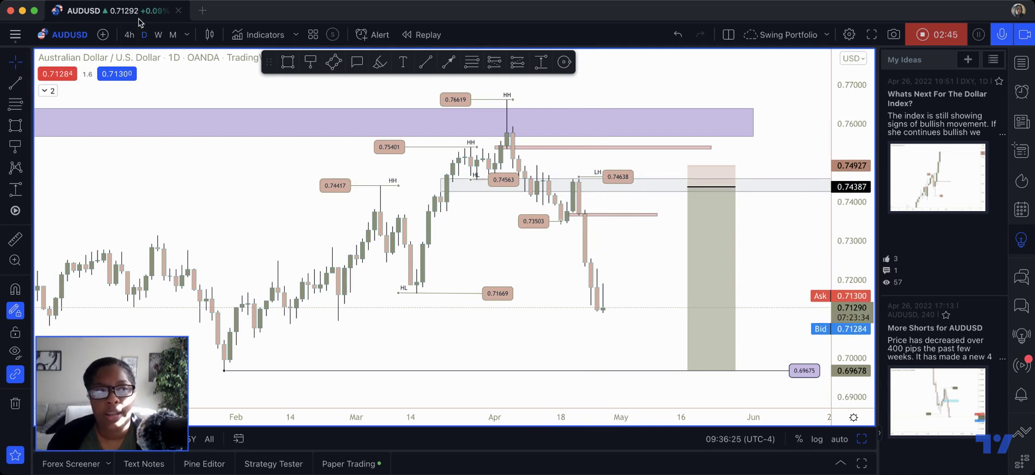
- Switch AUDUSD to the 4-hour interval and undo the accidentally moved LH line
click(129, 34)
drag(781, 260, 761, 295)
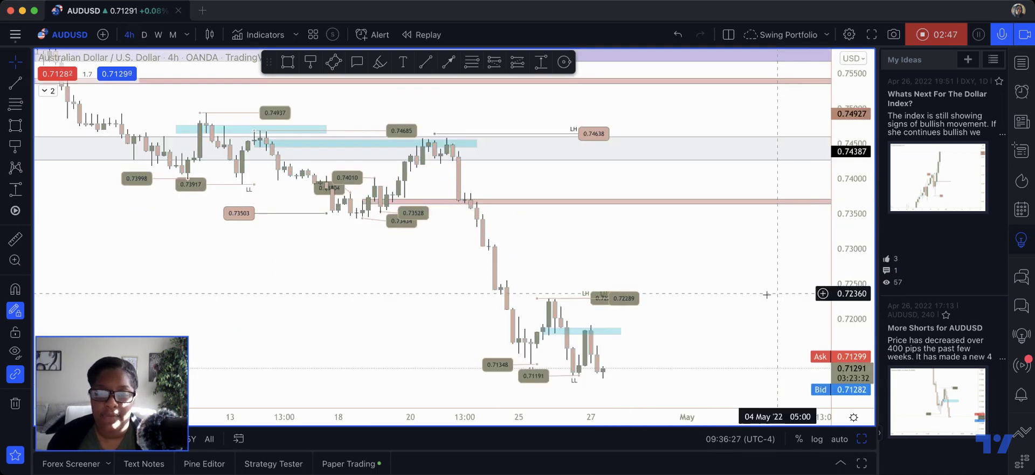
scroll(593, 242, up, 3)
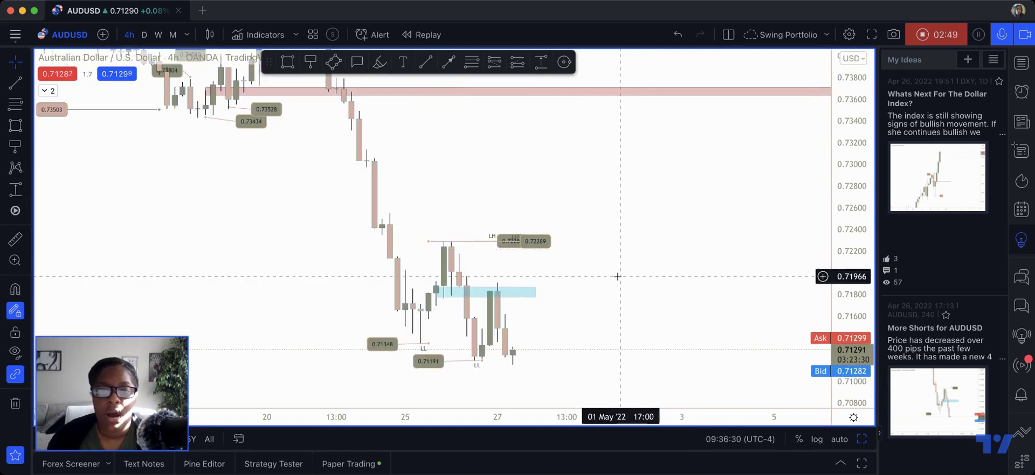
key(Escape)
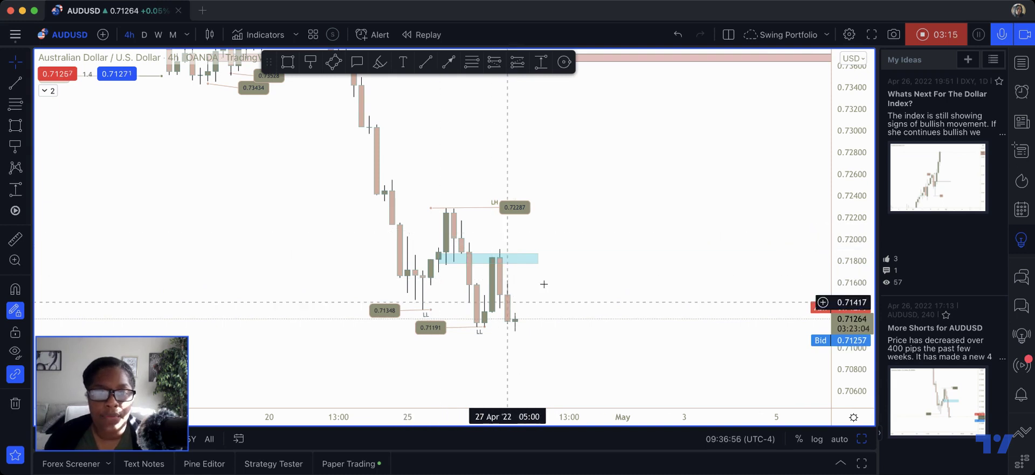
scroll(577, 227, down, 2)
scroll(578, 227, down, 1)
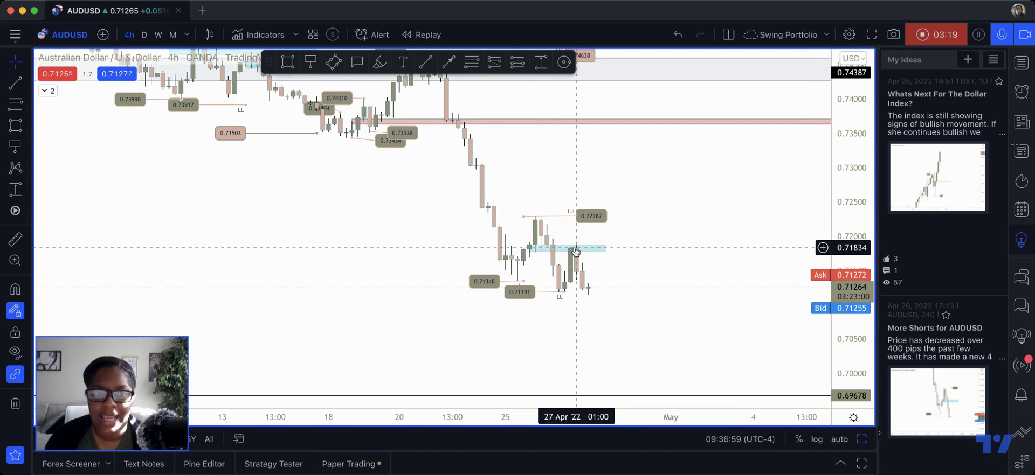
scroll(575, 252, down, 5)
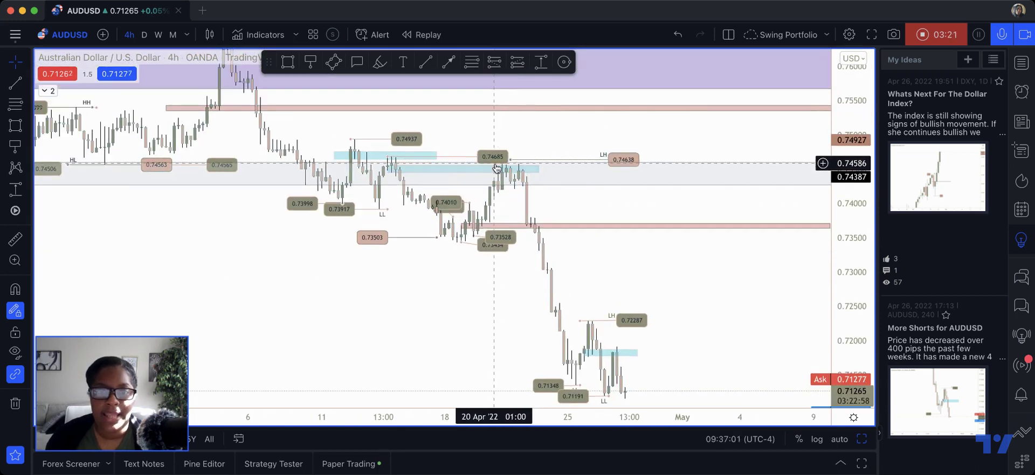
- Inspect the light-blue zone near 0.745 and red zone near 0.7362, then centre the latest candles
click(504, 169)
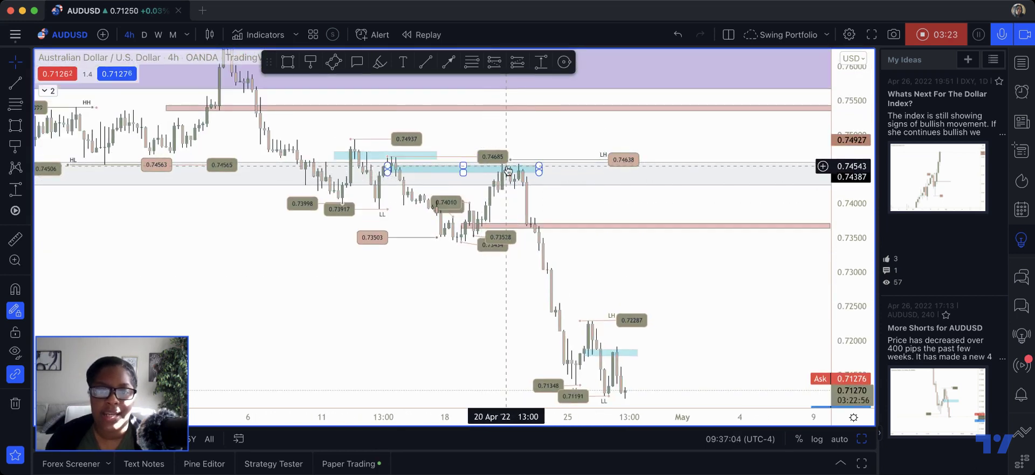
click(580, 226)
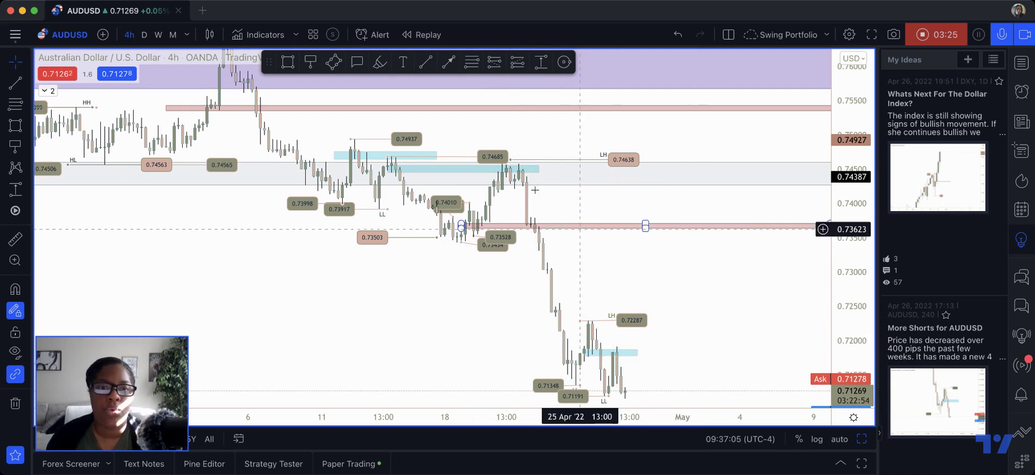
click(479, 232)
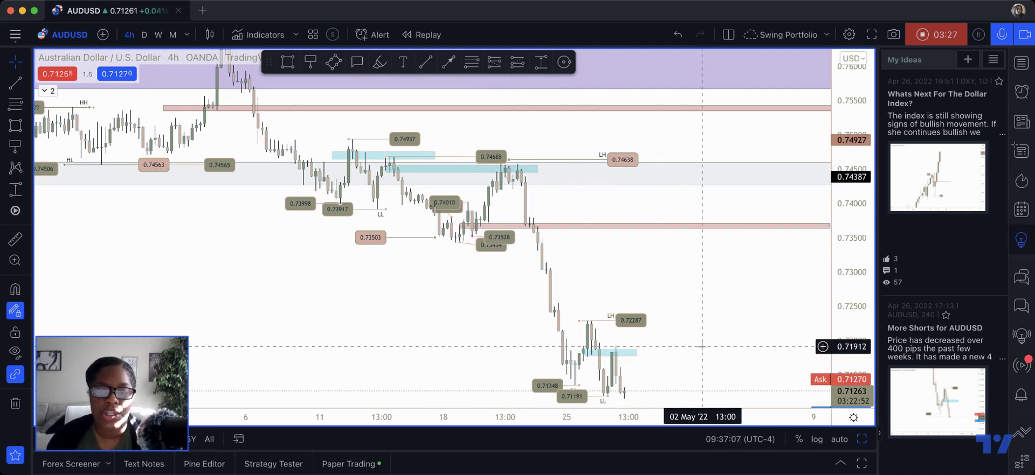
scroll(701, 346, up, 3)
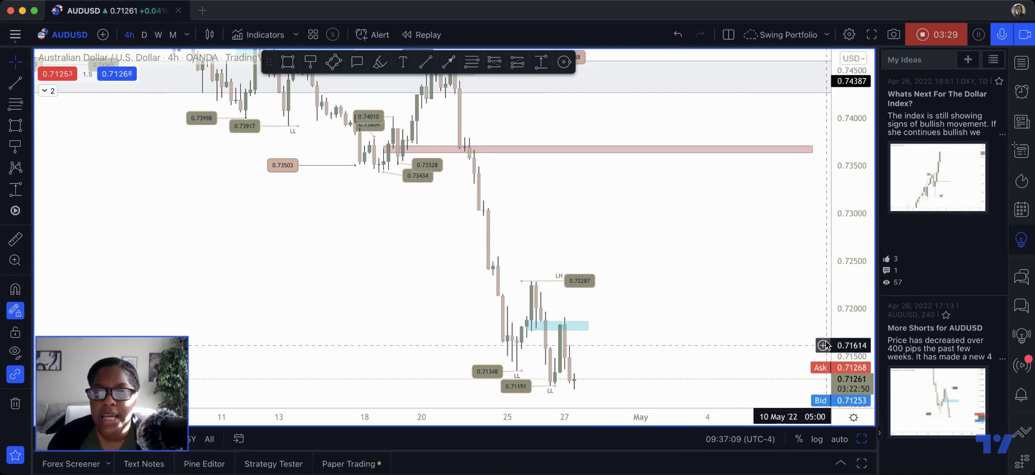
drag(825, 345, 681, 223)
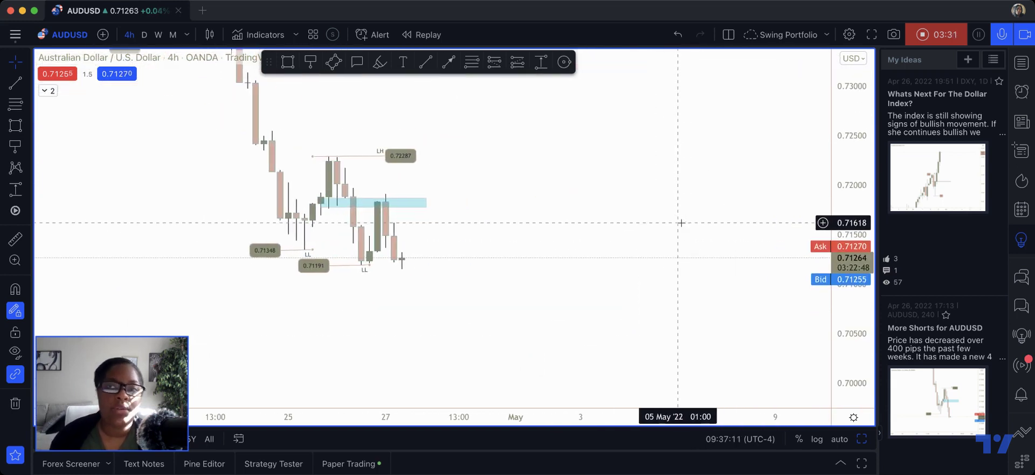
scroll(690, 223, left, 3)
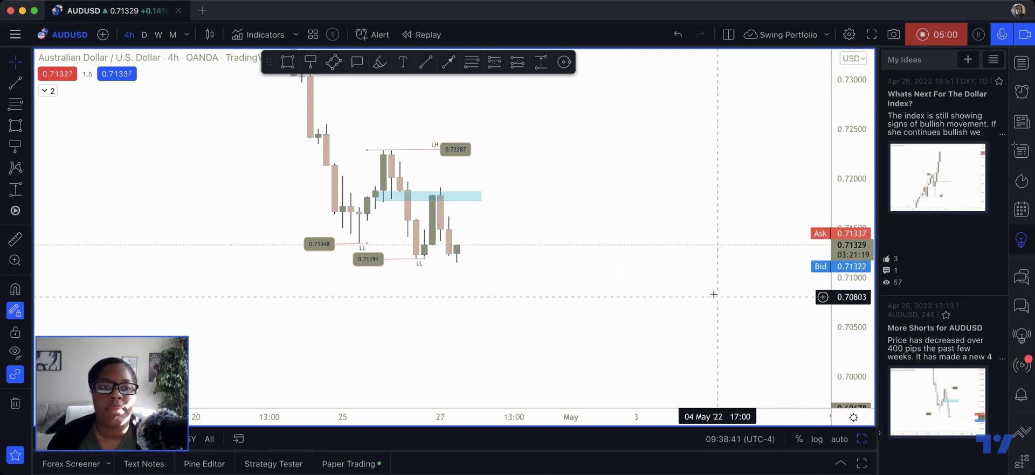
- Draw a rectangle across the latest candles, then delete the misplaced pink box
click(288, 62)
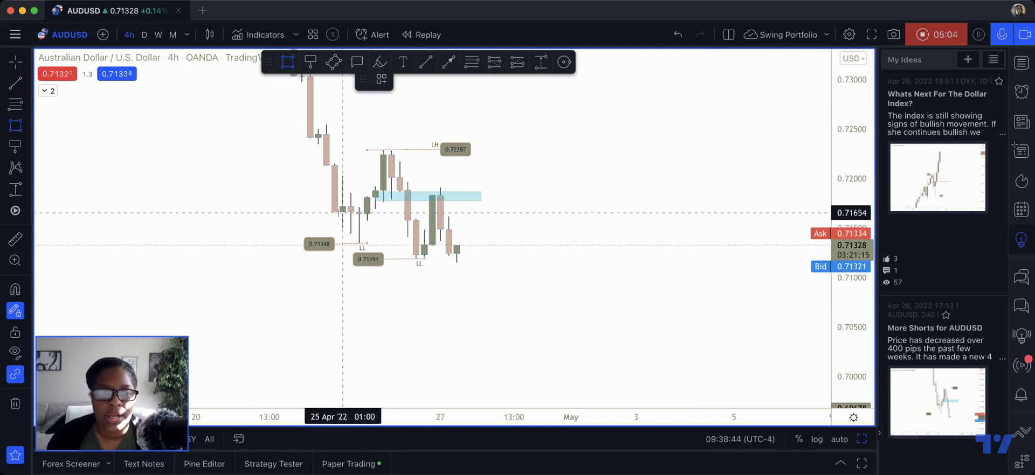
drag(342, 213, 497, 244)
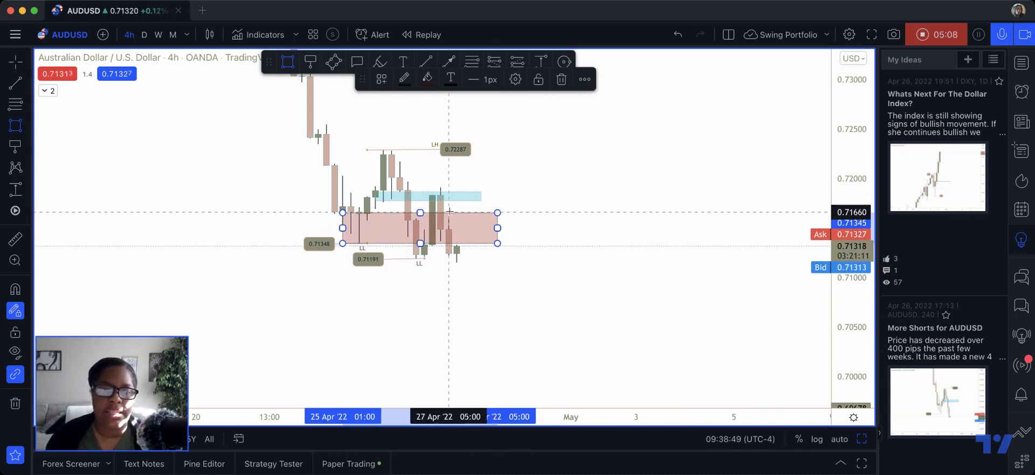
key(Escape)
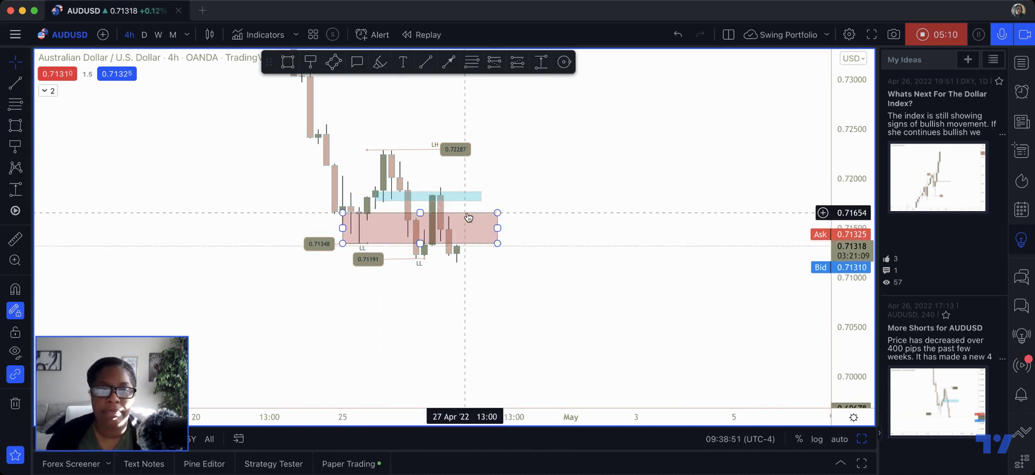
key(Delete)
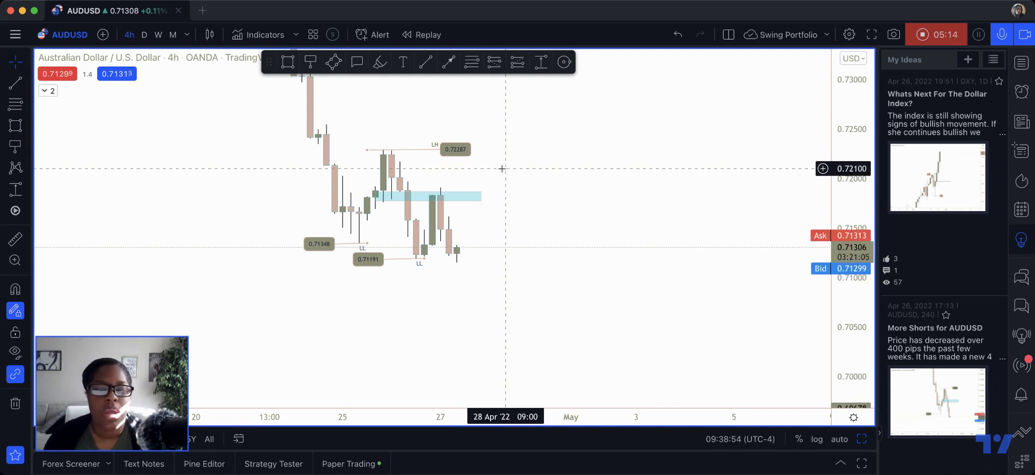
- Mark the 0.71904 level at the green candle's high above a light-blue zone
click(309, 62)
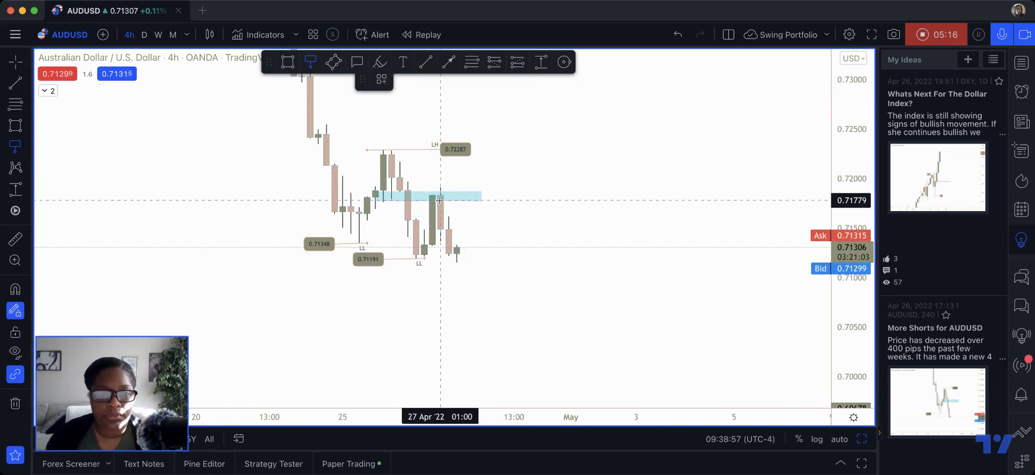
mouse_move(431, 188)
mouse_down()
mouse_move(514, 187)
mouse_move(485, 208)
mouse_move(502, 237)
mouse_up()
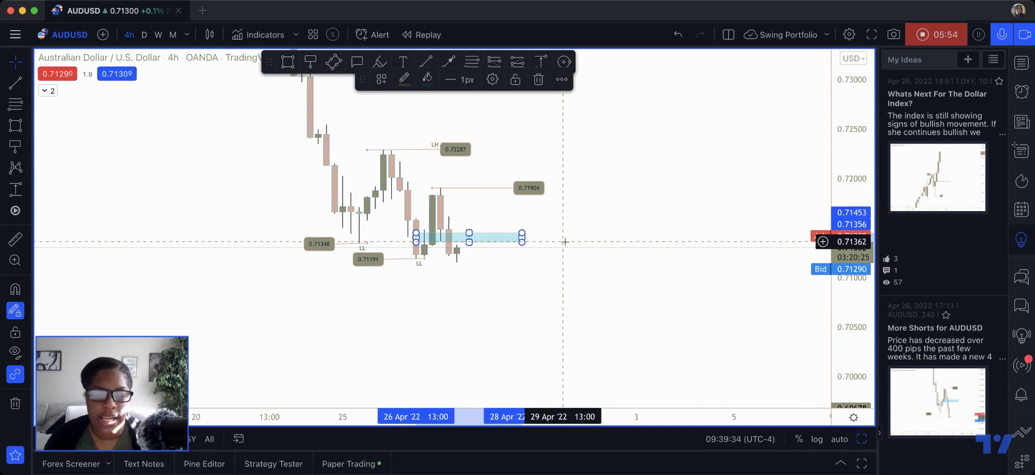
click(562, 286)
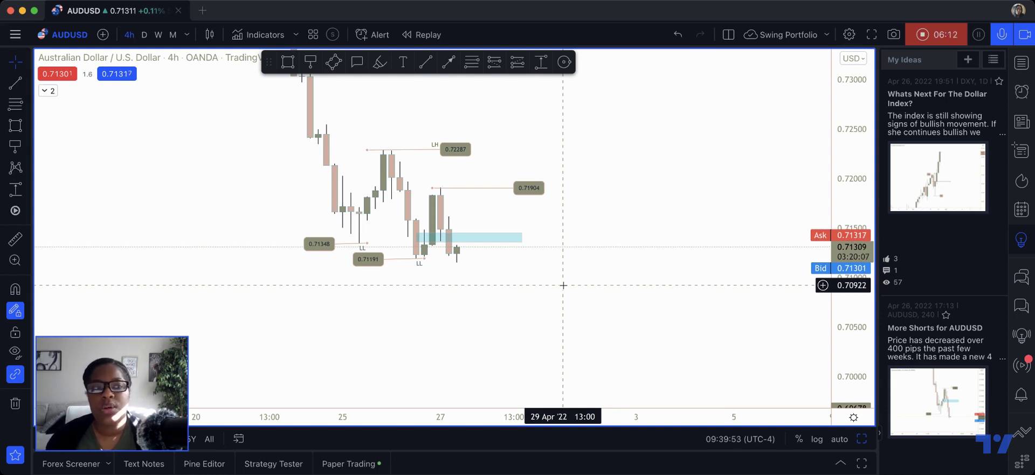
- Switch to the monthly interval and reset the price scale to show the 0.80103 high
click(181, 37)
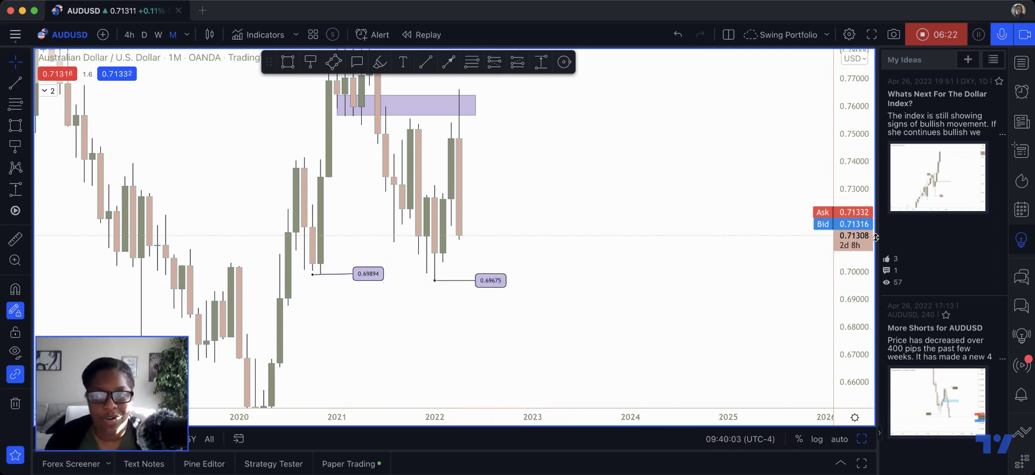
key(alt+r)
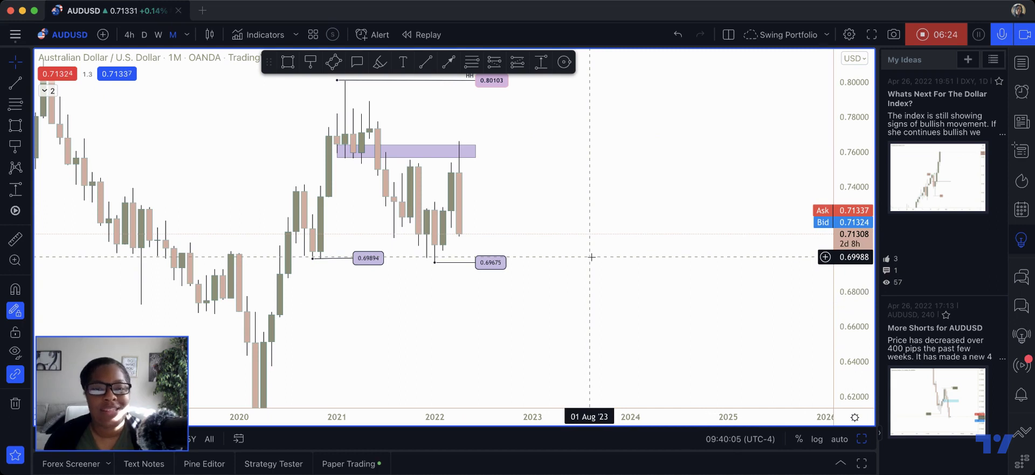